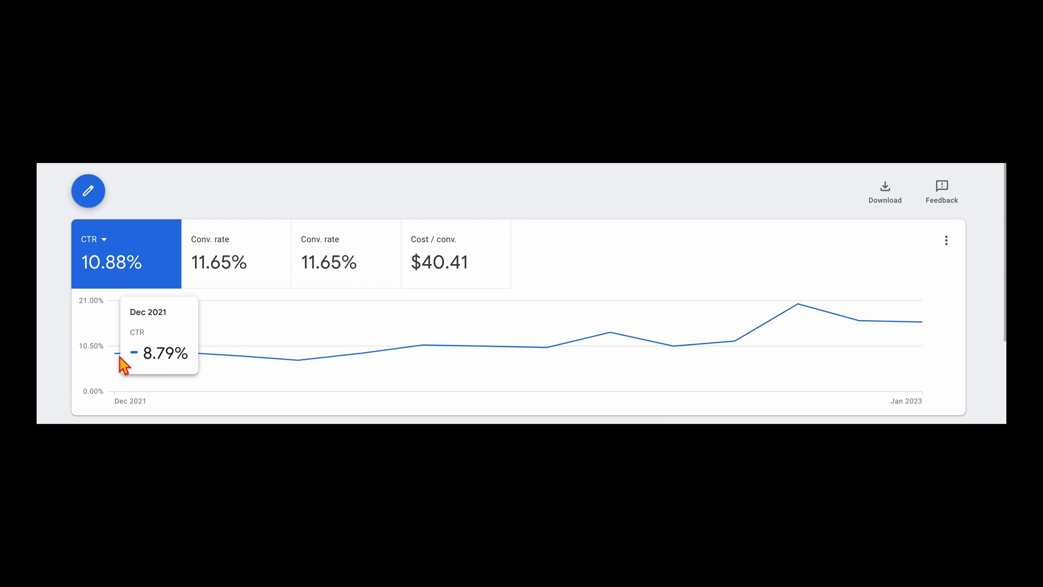
# Check monthly CTR and conversion rate values, then chart cost per conversion ($40.41 overall)
pyautogui.moveTo(797, 312)
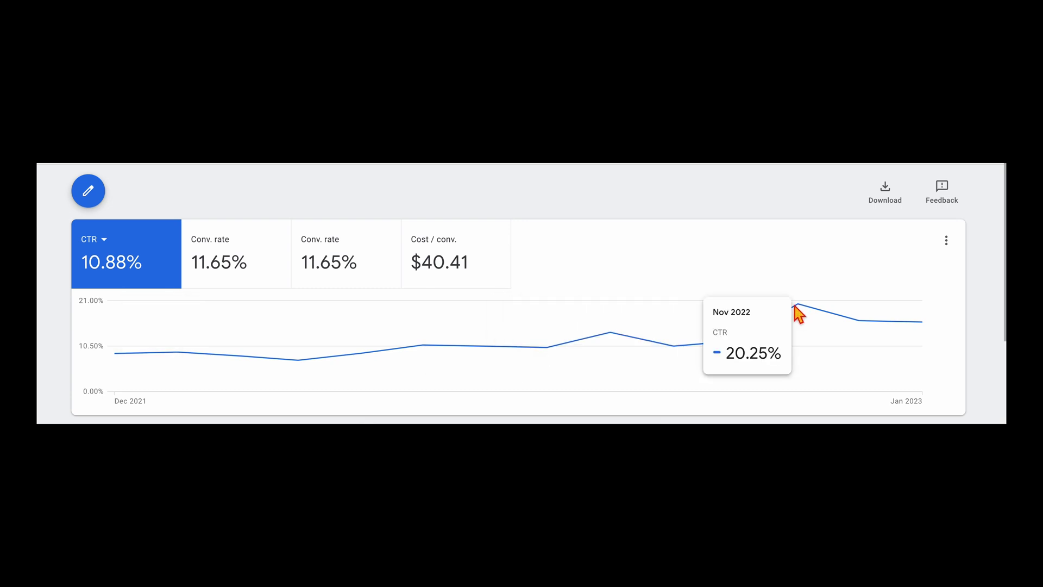
pyautogui.moveTo(852, 325)
pyautogui.moveTo(902, 319)
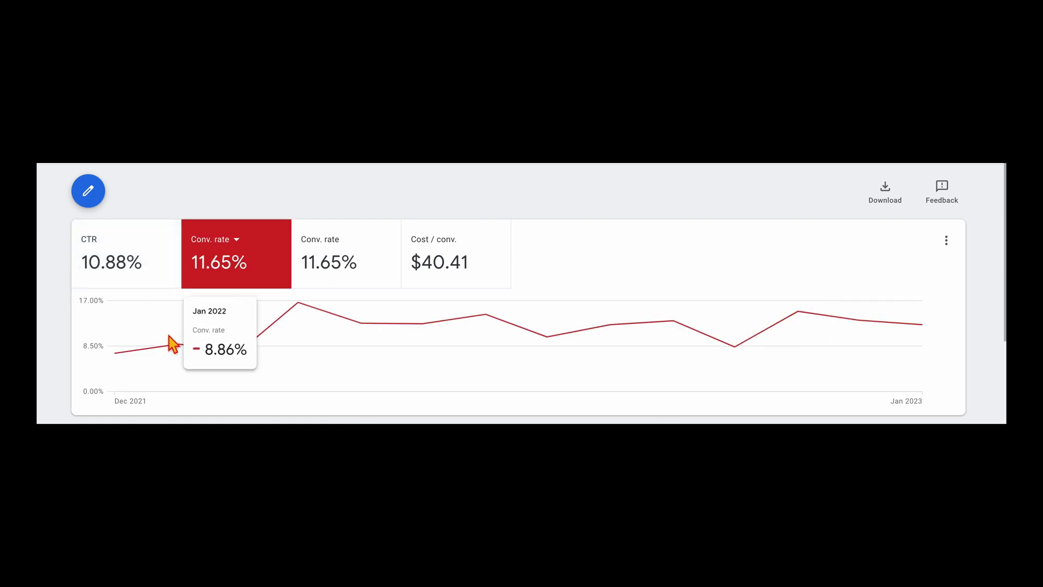
pyautogui.moveTo(133, 363)
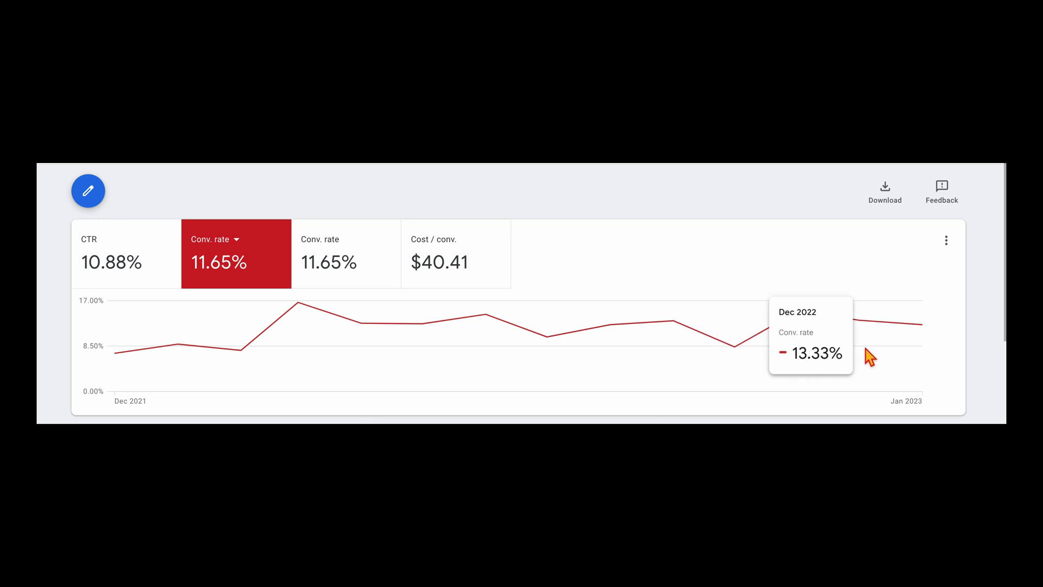
pyautogui.moveTo(812, 342)
pyautogui.moveTo(859, 345)
pyautogui.moveTo(911, 343)
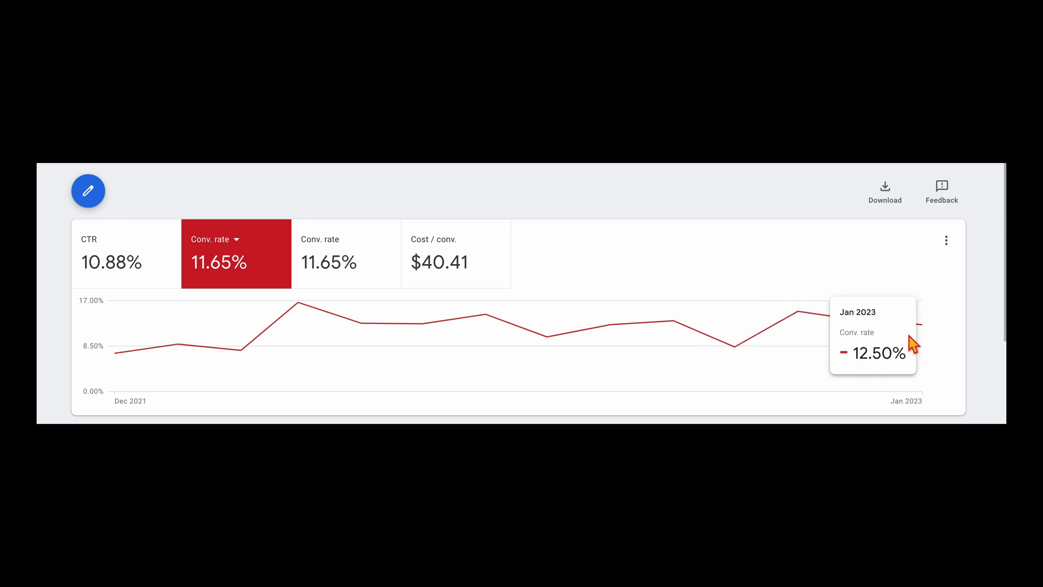
pyautogui.click(478, 279)
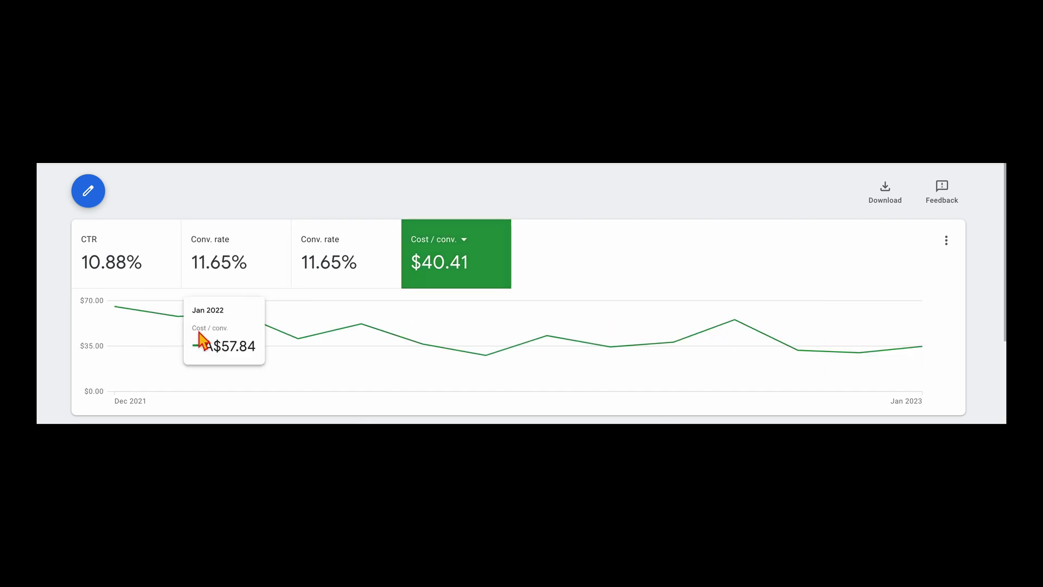
pyautogui.moveTo(120, 320)
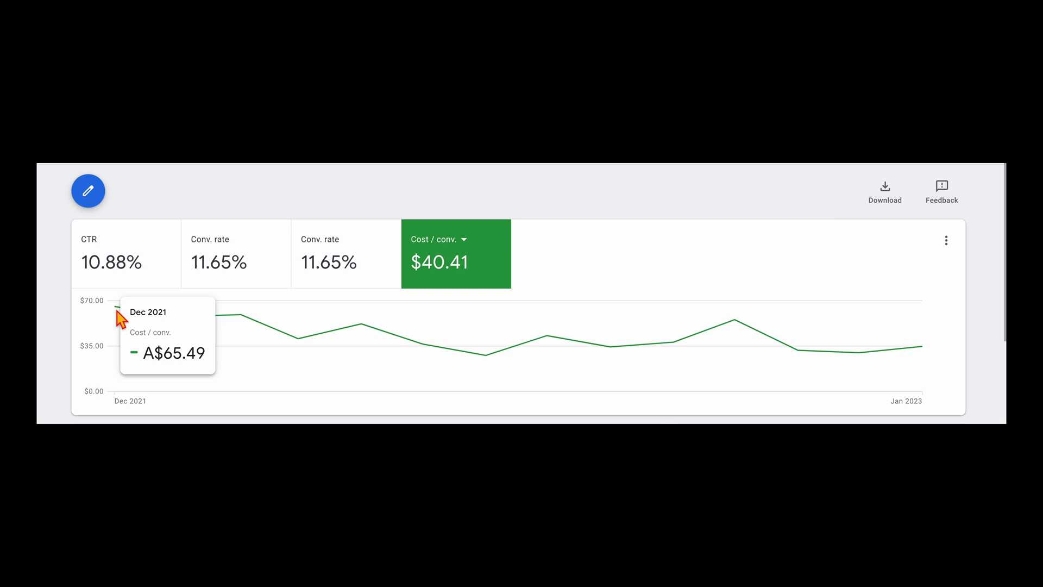
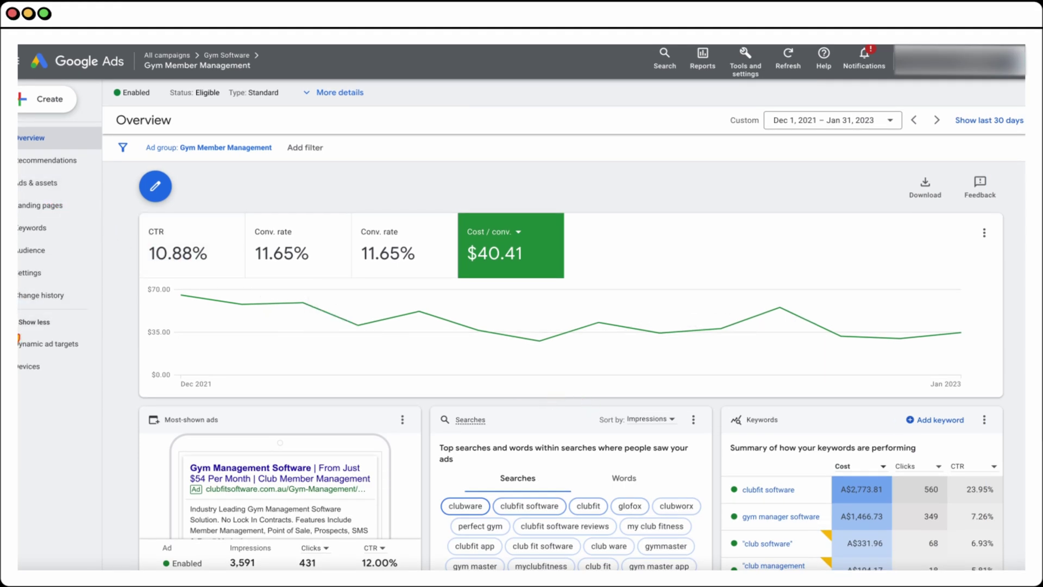
# Open the Gym Member Management ad group's Ads list and tick the fifth-row Gym Management Software test ad
pyautogui.click(19, 325)
pyautogui.click(70, 196)
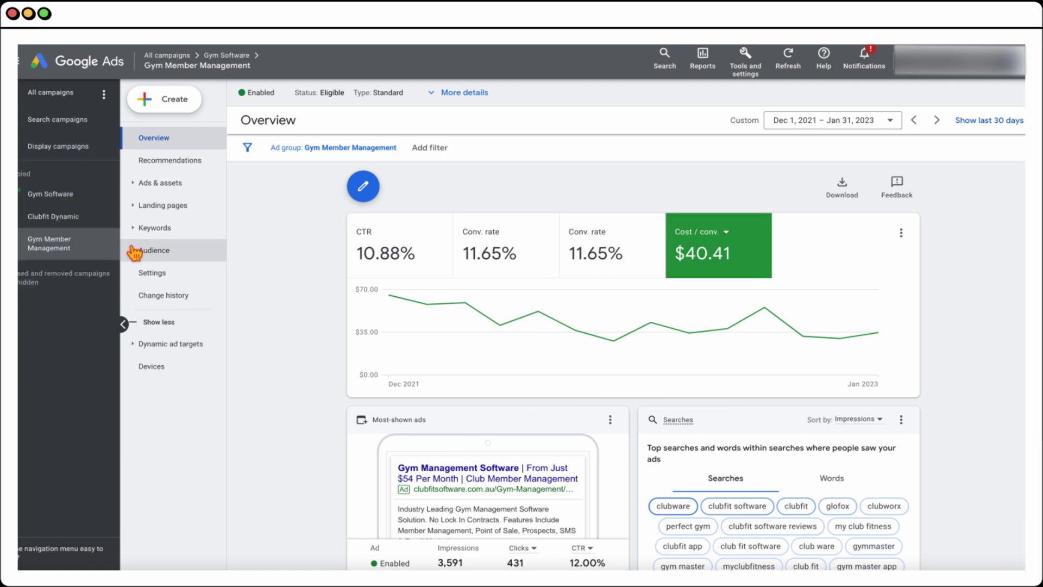
pyautogui.click(125, 325)
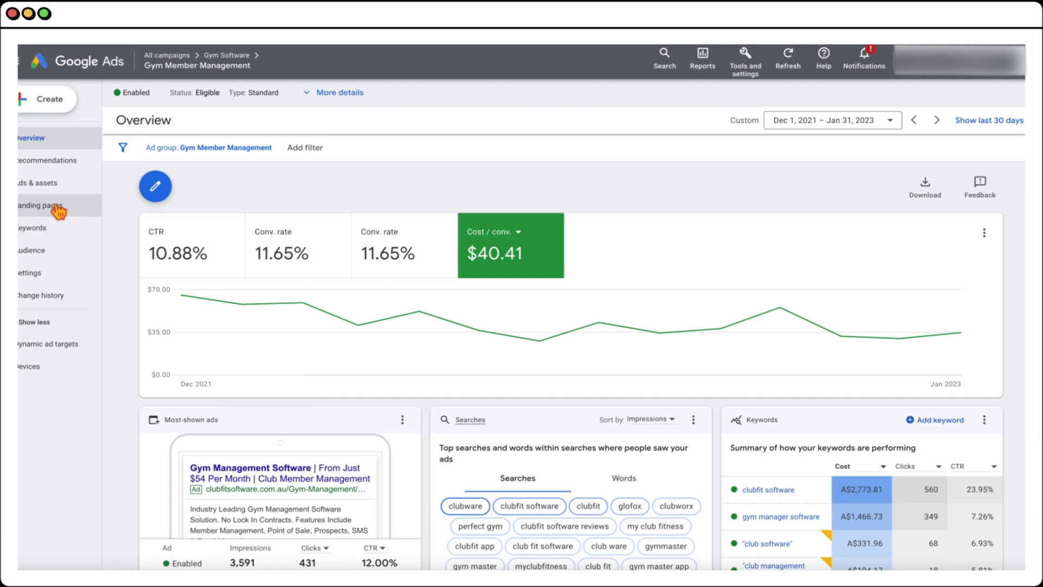
pyautogui.click(58, 187)
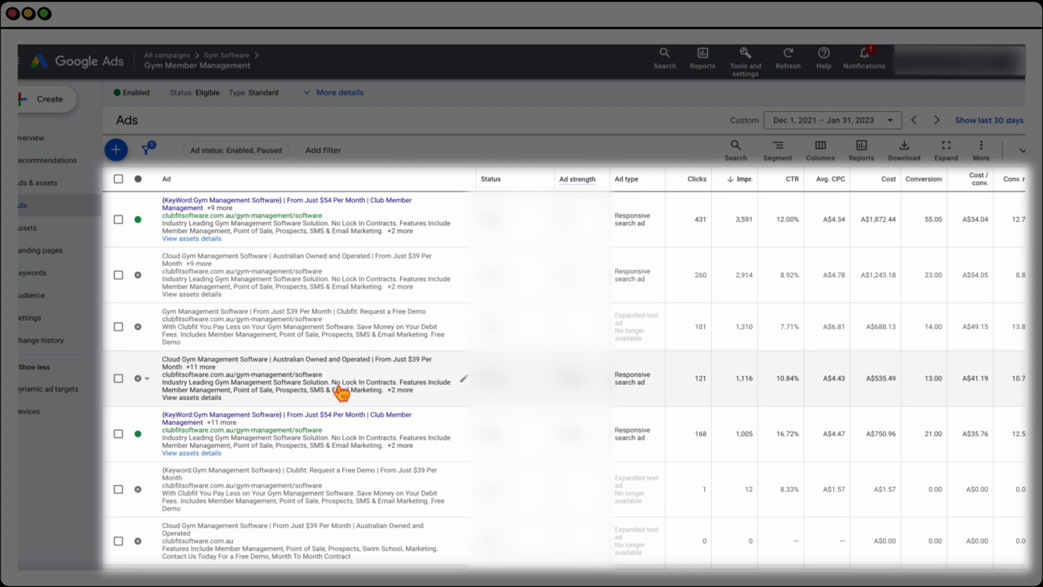
pyautogui.scroll(-3, 341, 391)
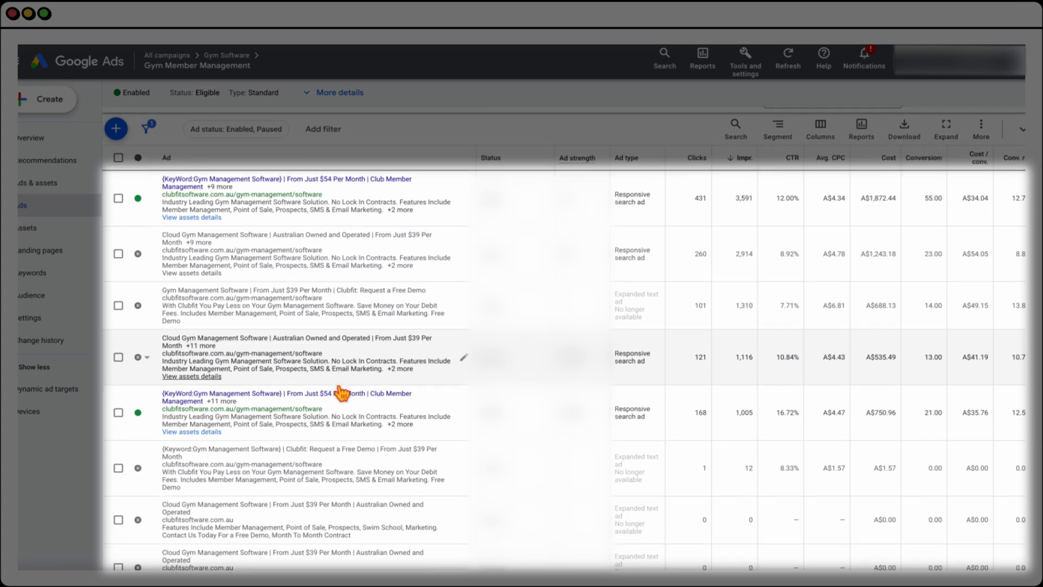
pyautogui.scroll(3, 341, 392)
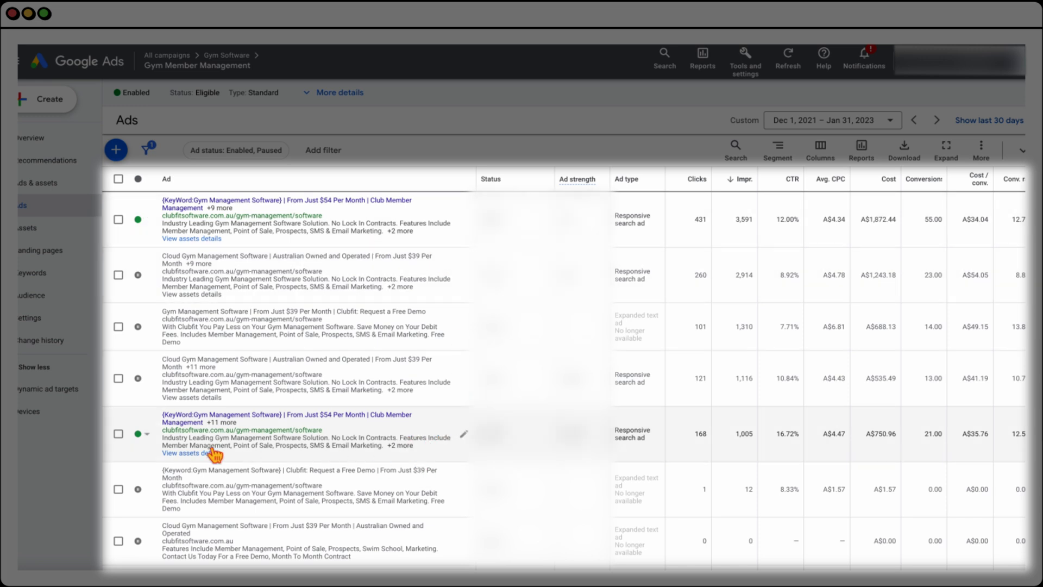
pyautogui.click(117, 434)
# Tick the top-row test ad, show the last 30 days' stats, and untick the second ad
pyautogui.click(118, 219)
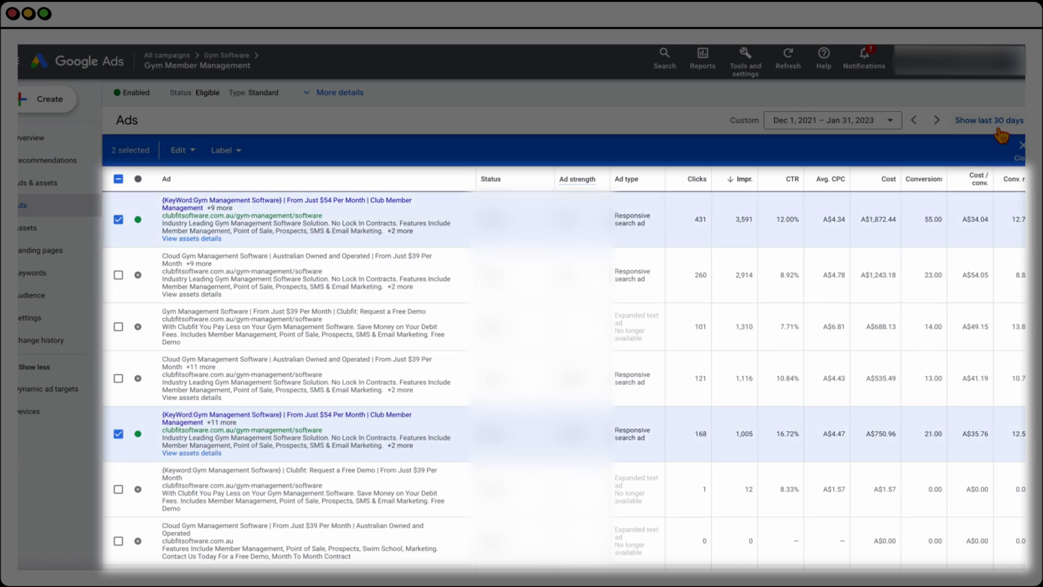
pyautogui.click(999, 129)
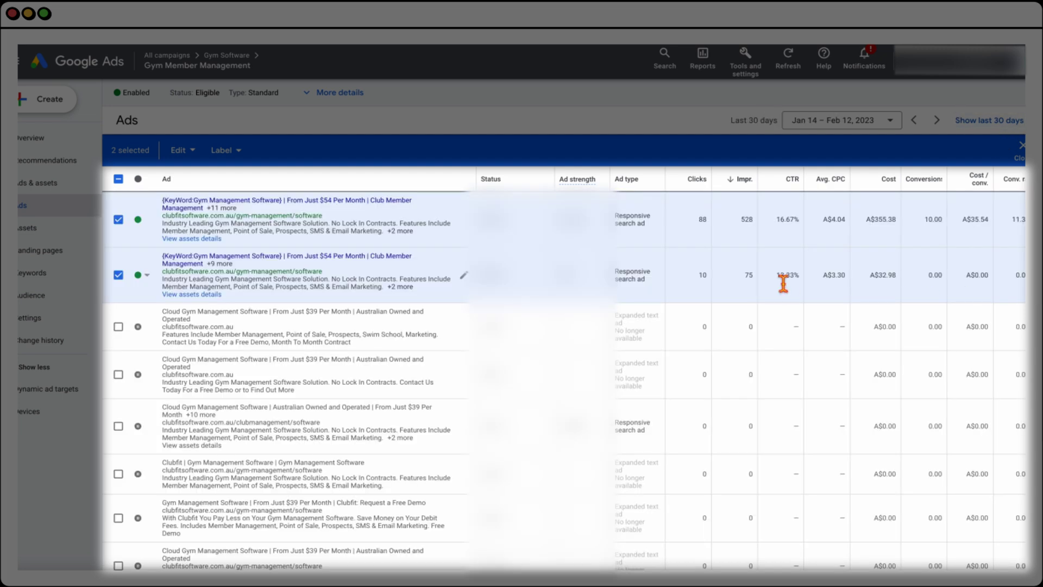
pyautogui.click(119, 275)
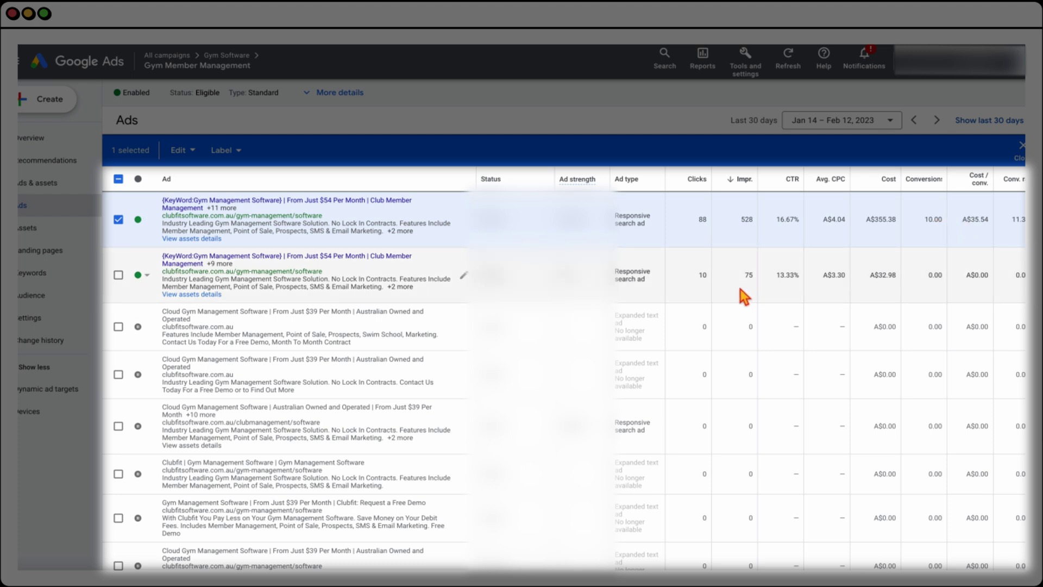
# Apply a custom date range of Dec 4, 2022 – Feb 11, 2023 and open the top ad for editing
pyautogui.click(831, 121)
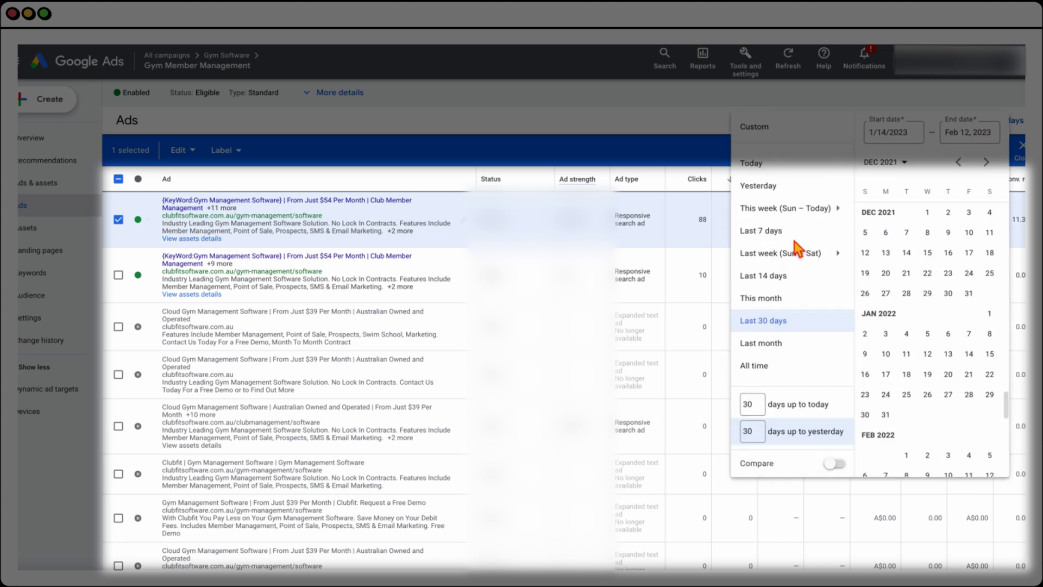
pyautogui.click(885, 374)
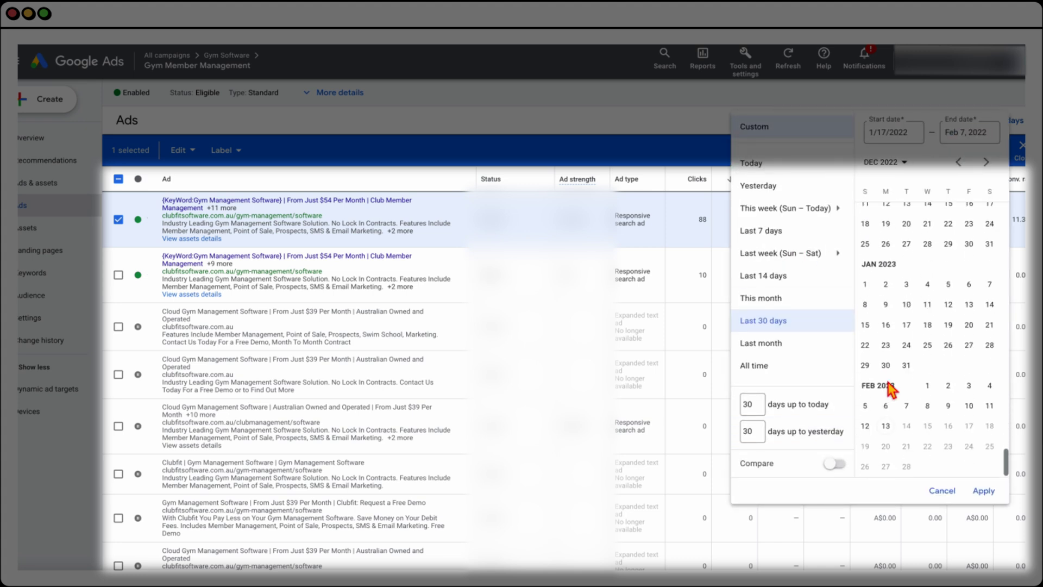
pyautogui.scroll(2, 894, 389)
pyautogui.click(865, 275)
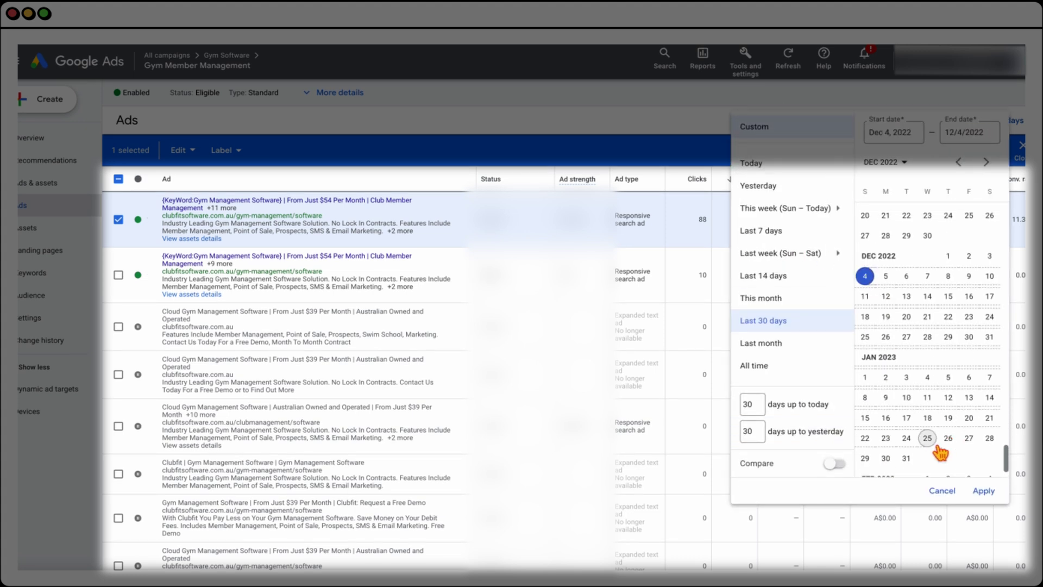
pyautogui.scroll(-3, 918, 456)
pyautogui.click(989, 406)
pyautogui.click(983, 491)
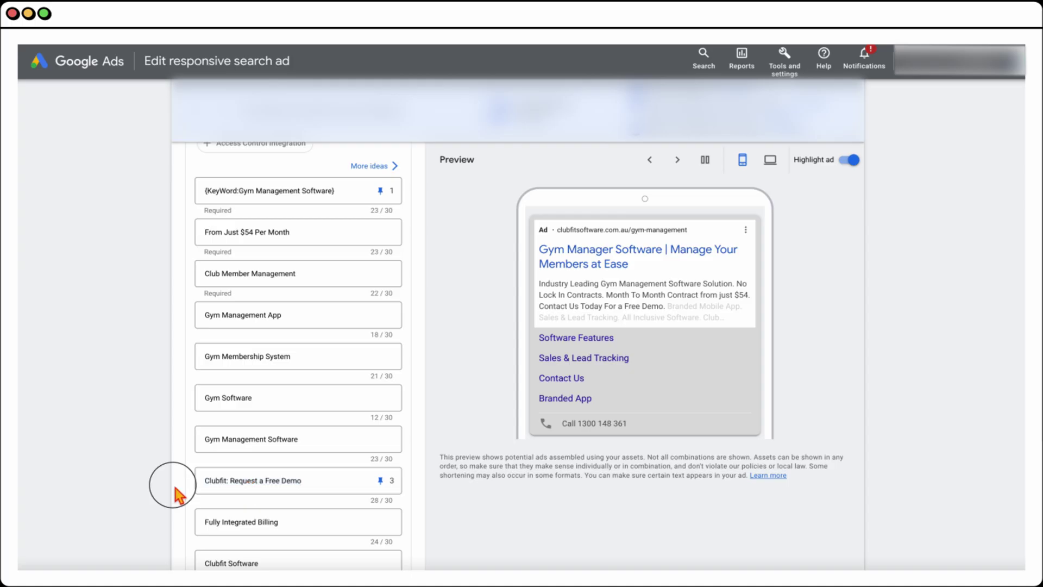
pyautogui.click(308, 487)
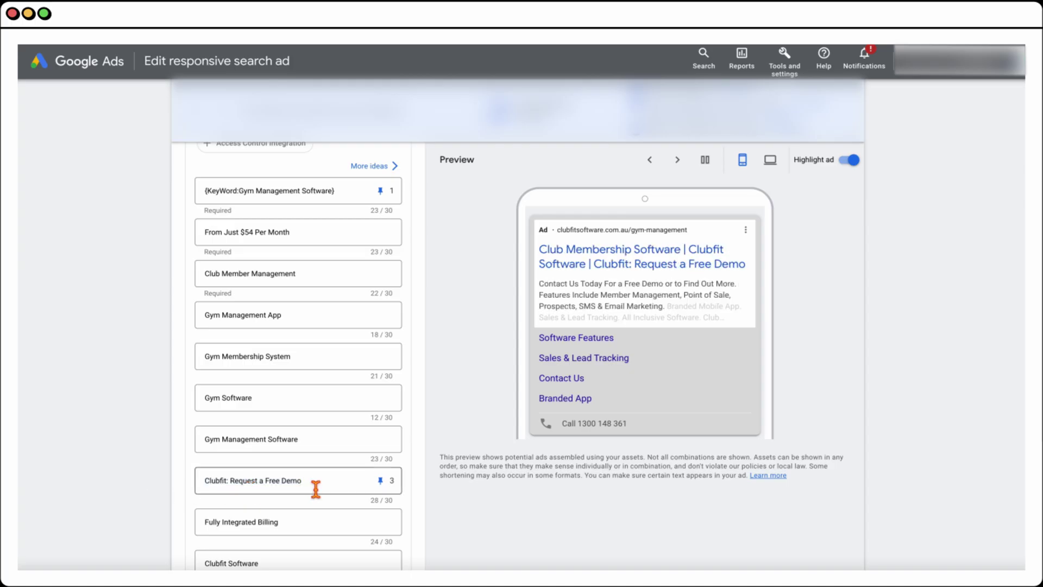
# Review the headlines 'Clubfit: Request a Free Demo' and 'From Just $54 Per Month', then tick the second ad
pyautogui.moveTo(315, 487); pyautogui.dragTo(212, 488)
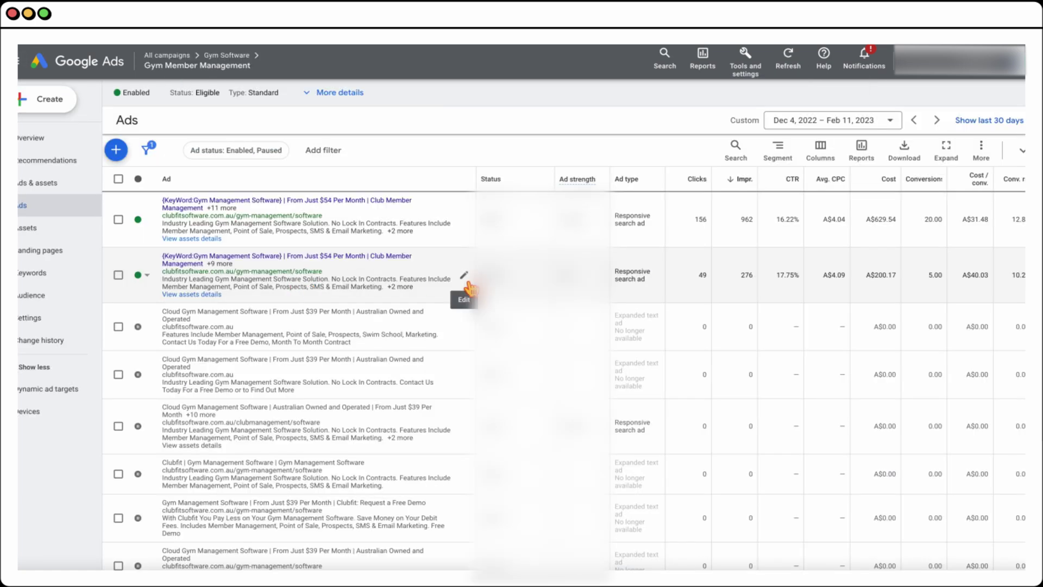
pyautogui.click(462, 278)
pyautogui.moveTo(321, 298); pyautogui.dragTo(210, 301)
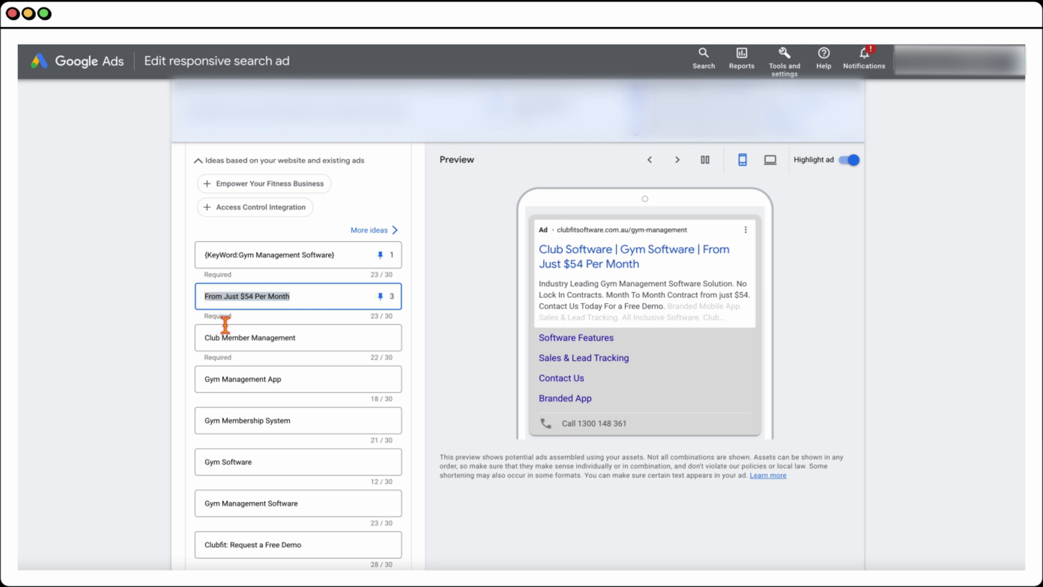
pyautogui.click(26, 81)
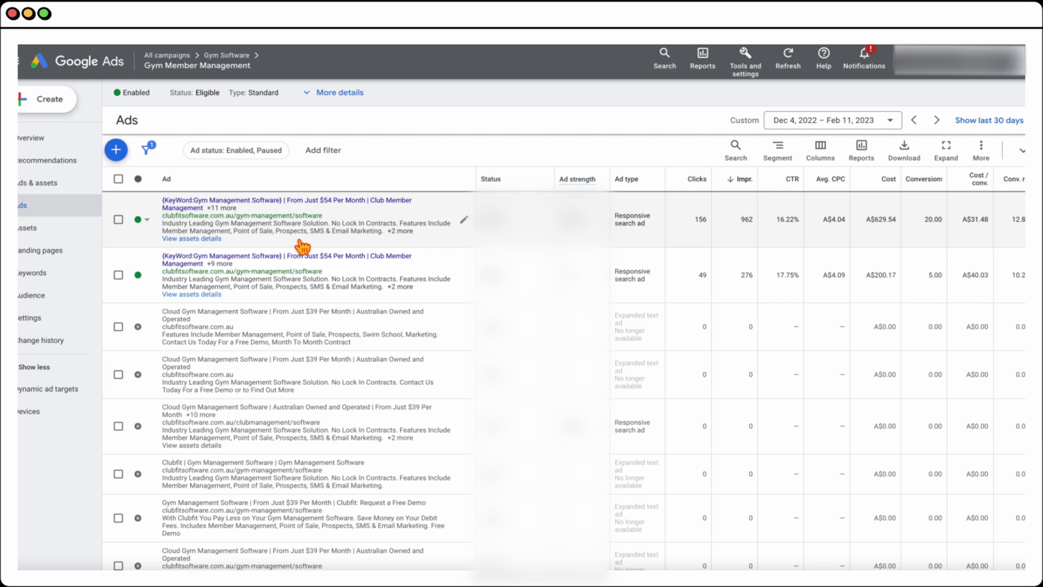
pyautogui.click(118, 275)
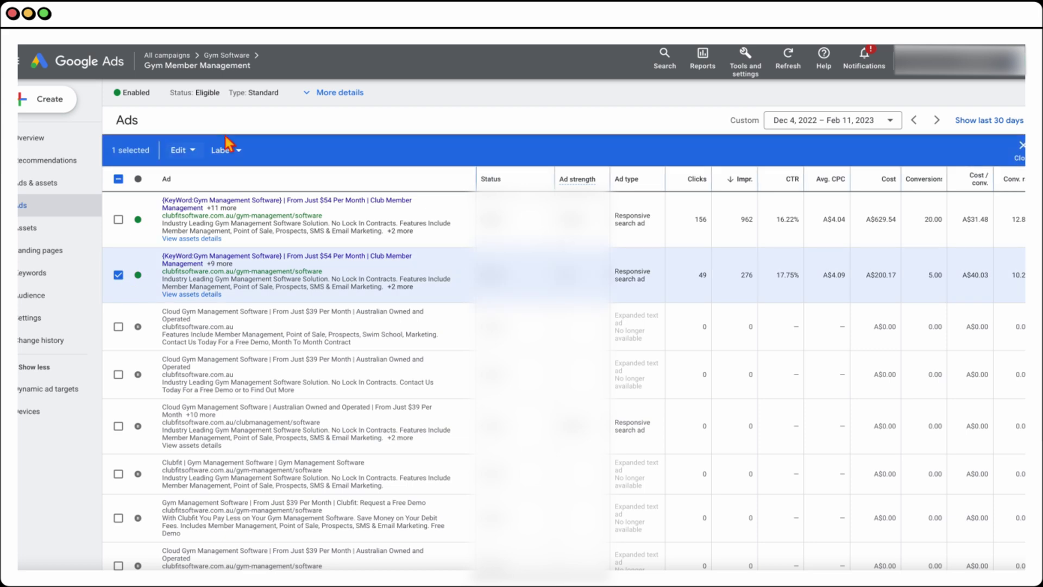
pyautogui.click(182, 154)
pyautogui.click(185, 187)
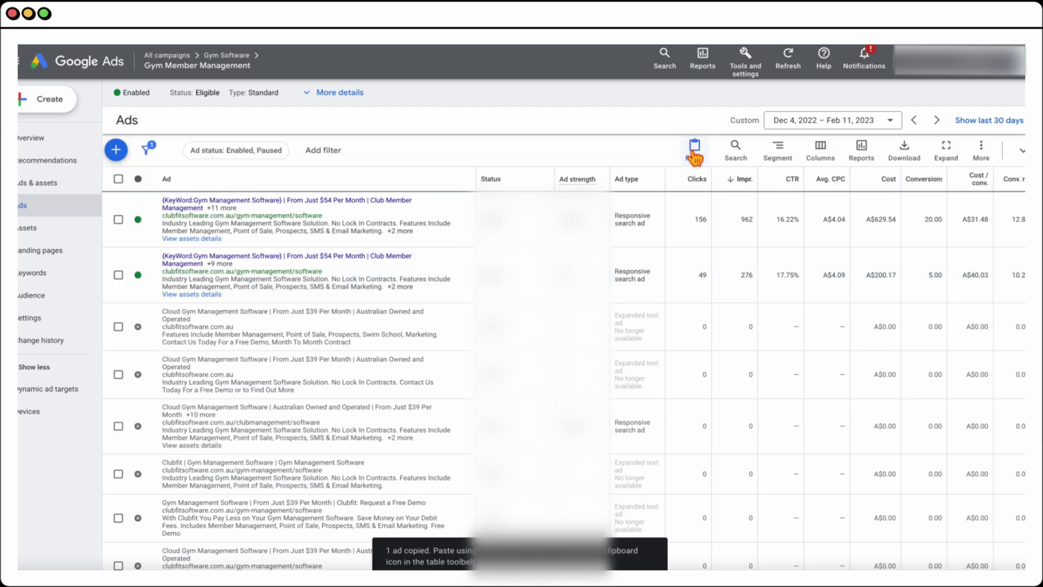
pyautogui.click(695, 150)
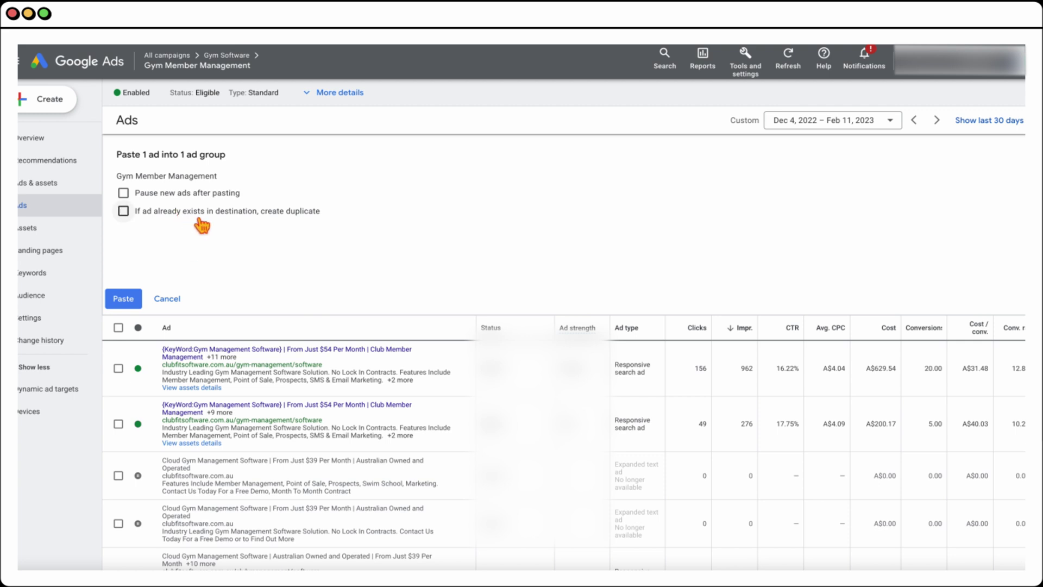
pyautogui.click(199, 218)
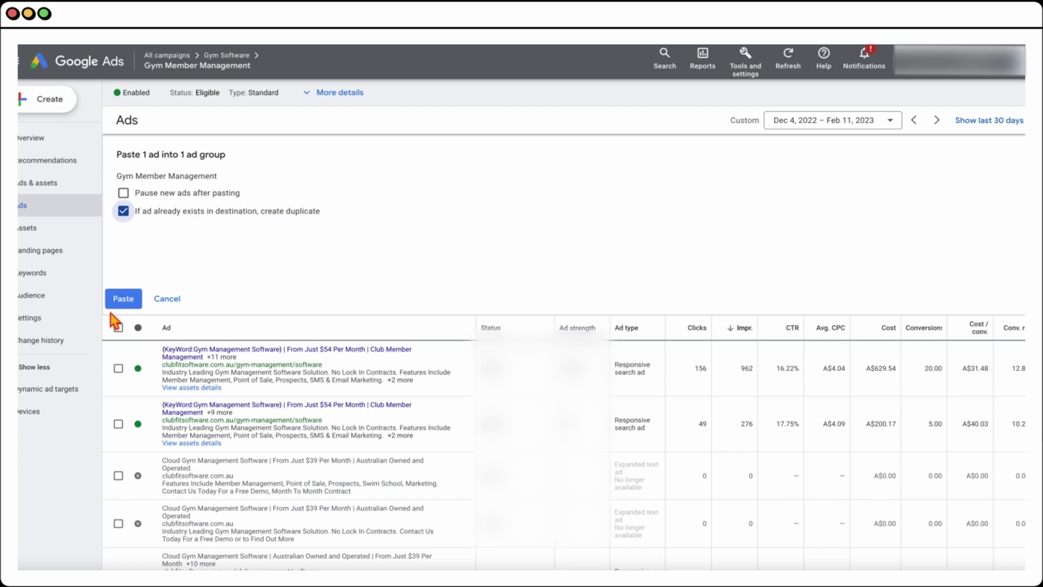
pyautogui.click(116, 300)
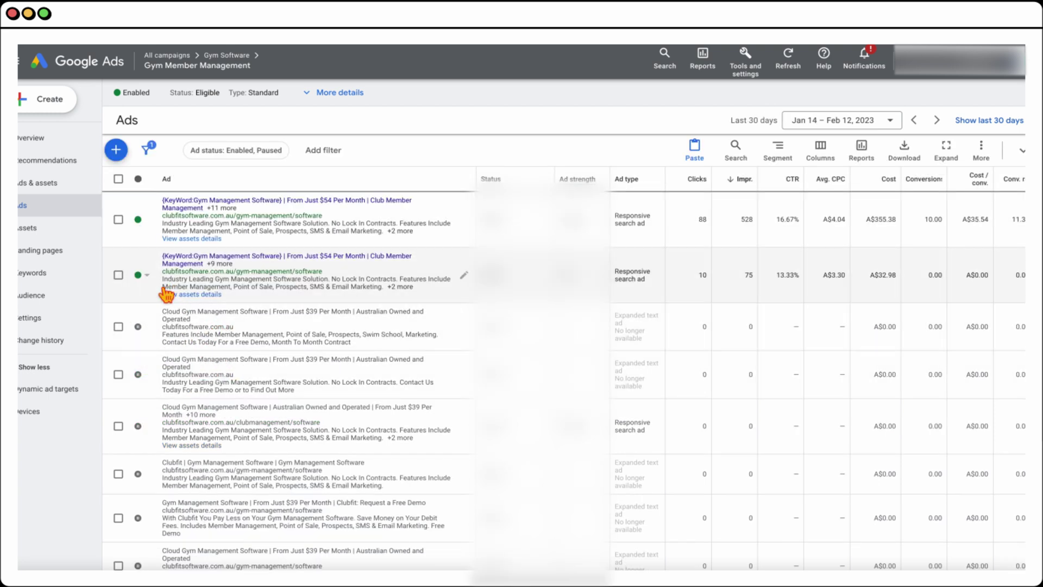
pyautogui.click(145, 275)
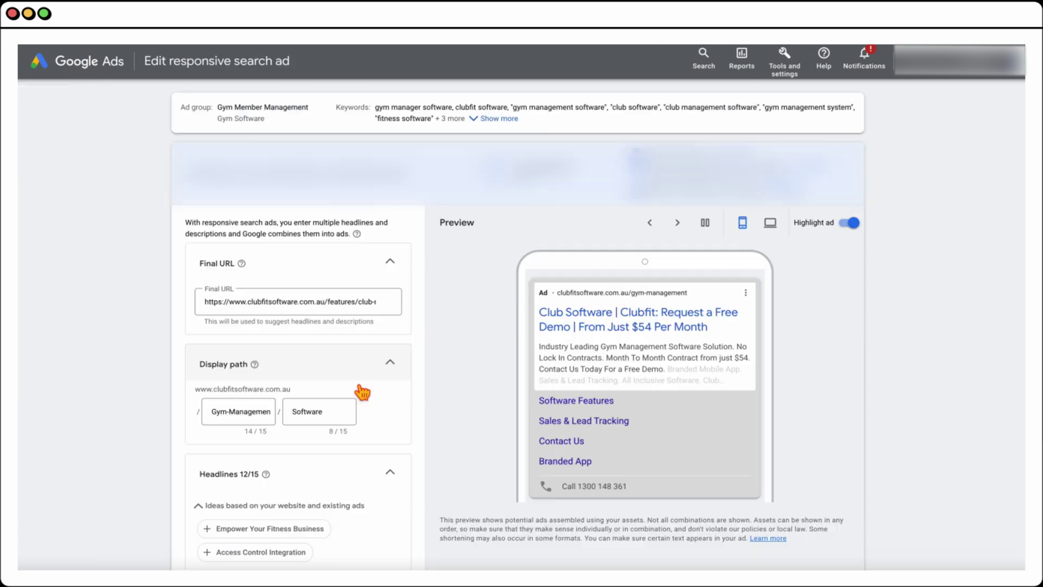
pyautogui.scroll(-4, 360, 348)
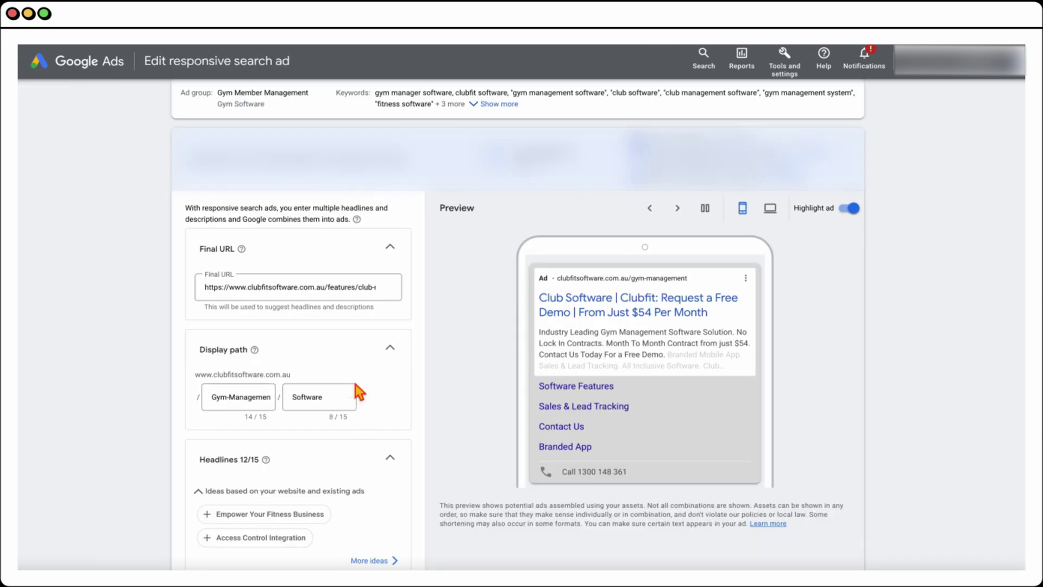
pyautogui.tripleClick(333, 375)
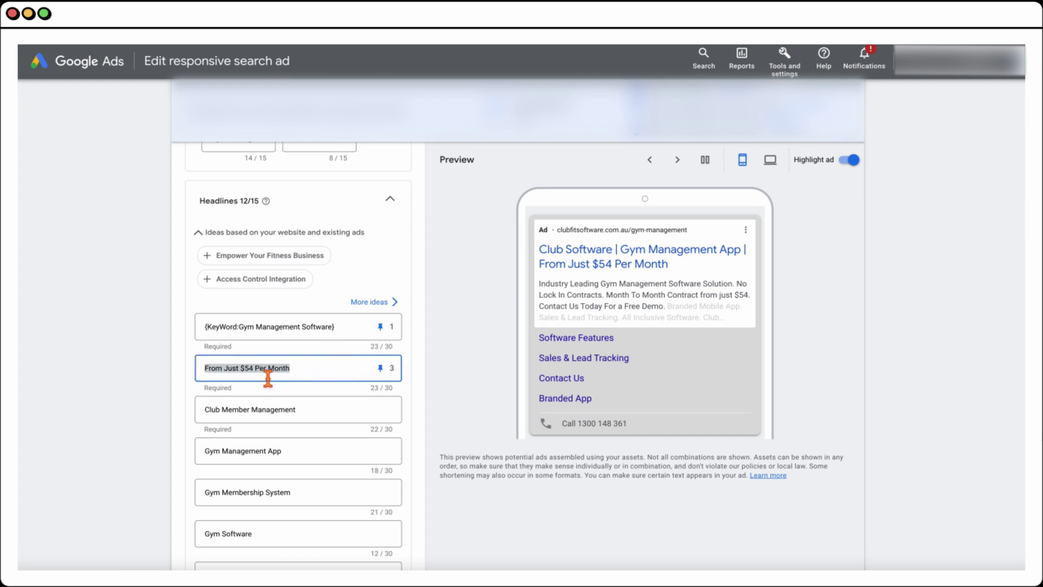
pyautogui.click(28, 68)
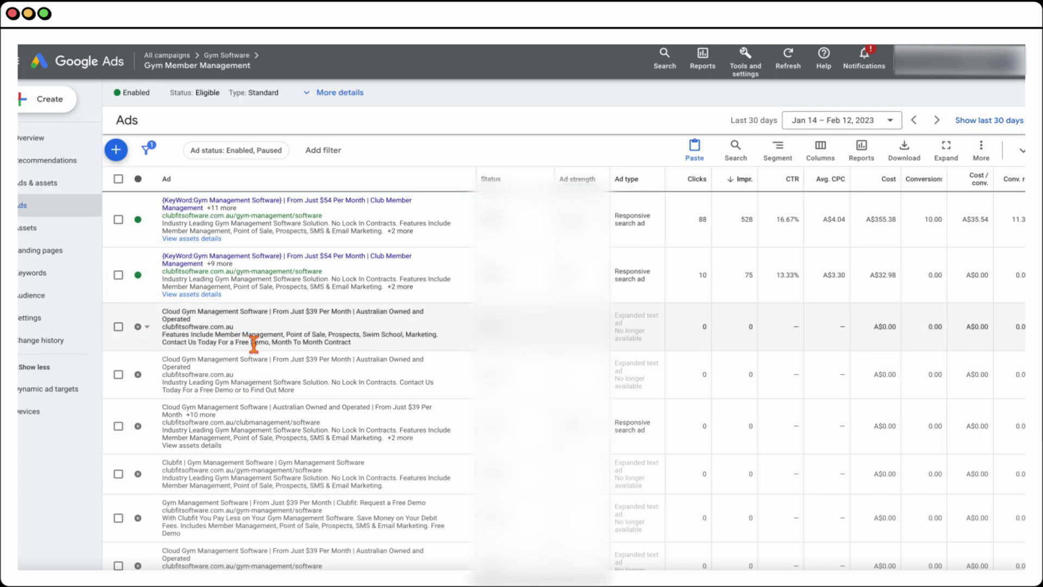
# Widen the ads report to start on Aug 1, 2021 and review the ads
pyautogui.scroll(-2, 290, 347)
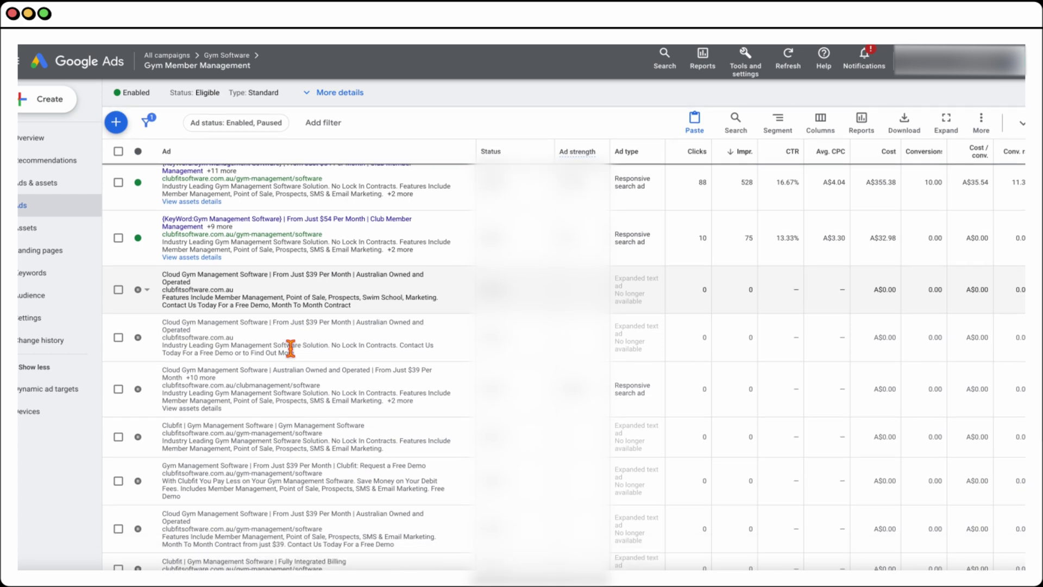
pyautogui.scroll(-5, 291, 348)
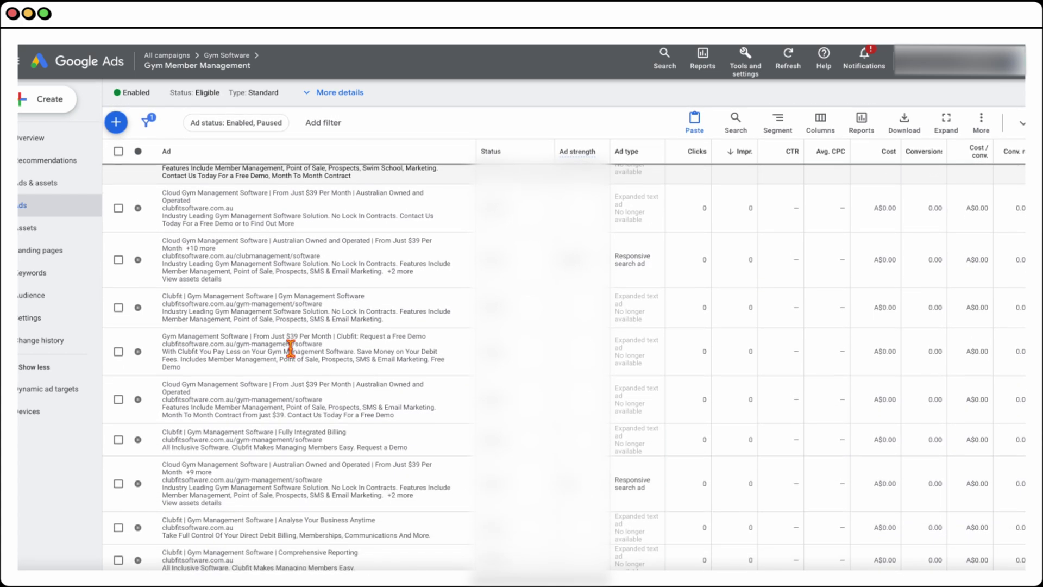
pyautogui.scroll(8, 290, 348)
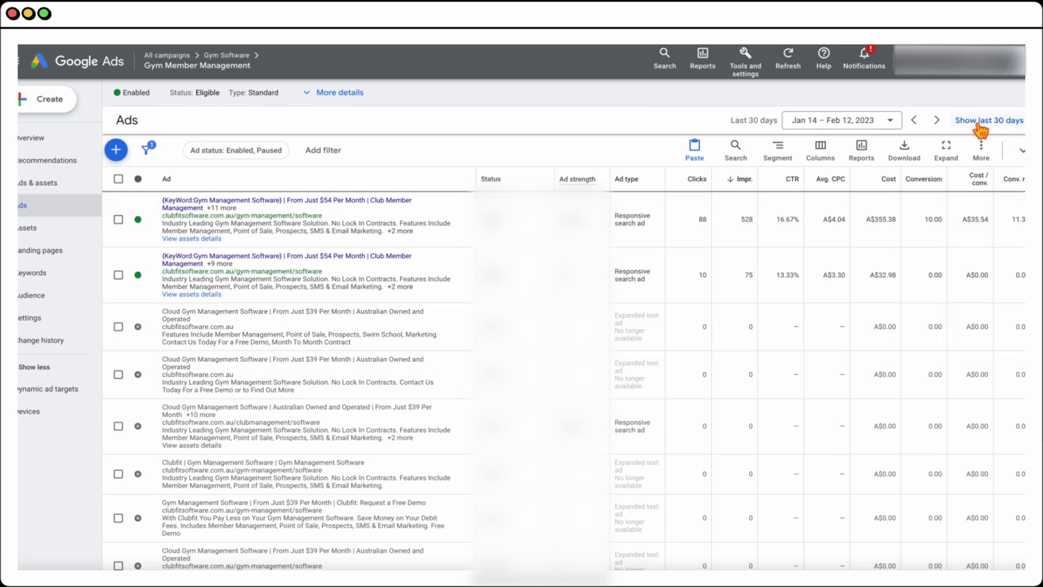
pyautogui.click(856, 122)
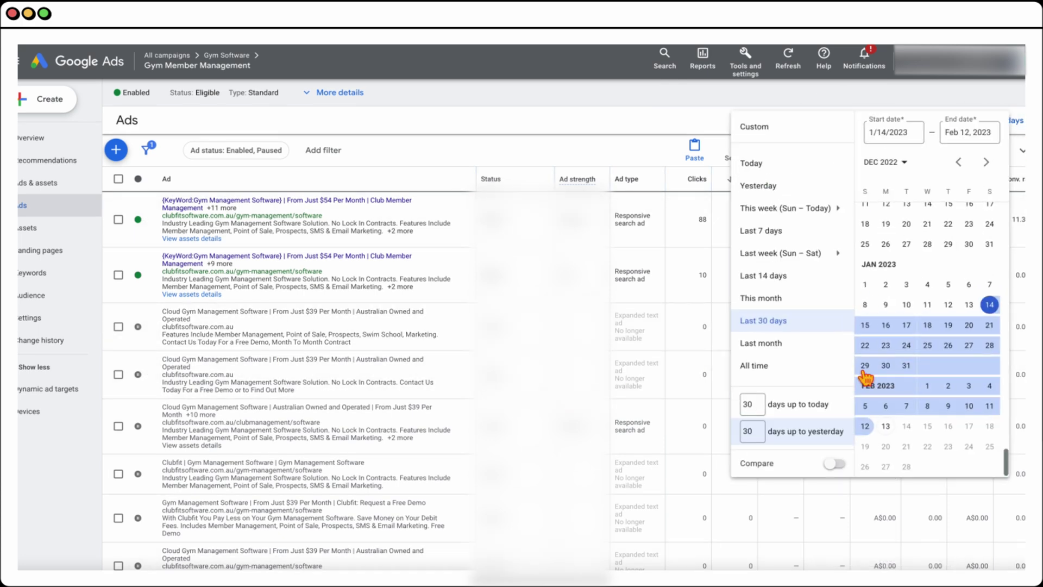
pyautogui.scroll(20, 869, 375)
pyautogui.click(865, 315)
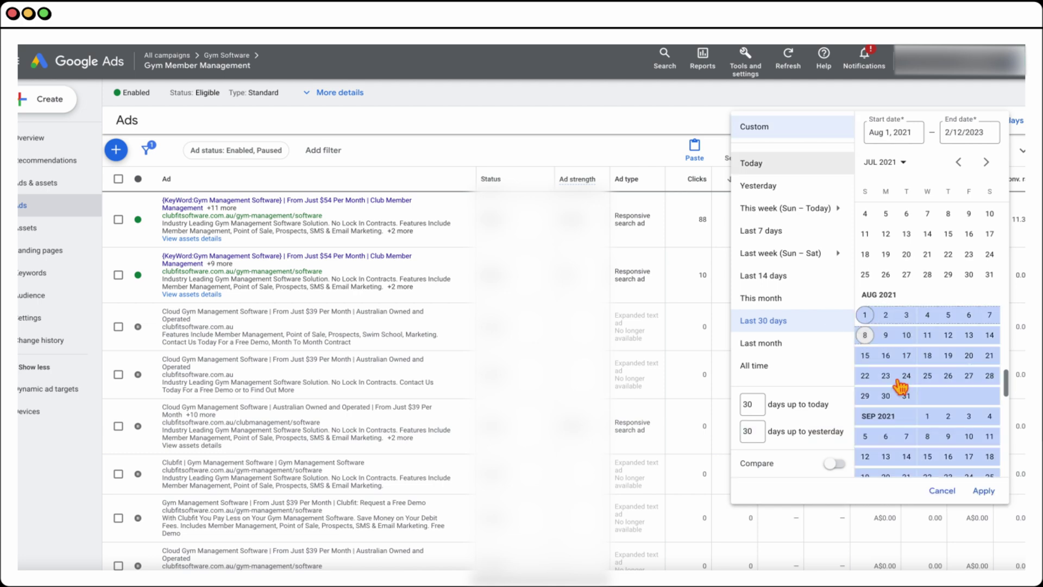
pyautogui.click(983, 490)
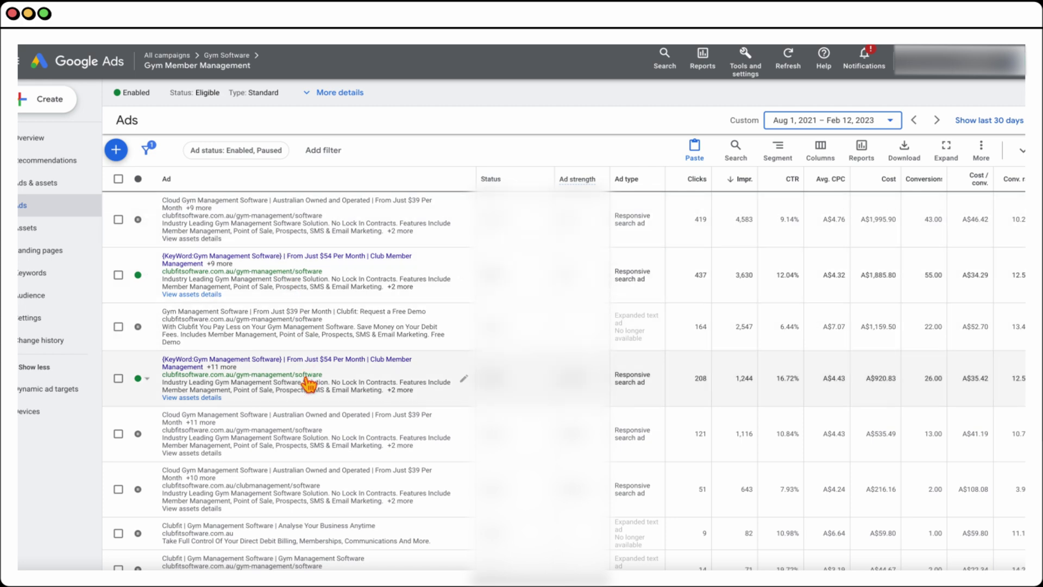
pyautogui.scroll(-6, 308, 383)
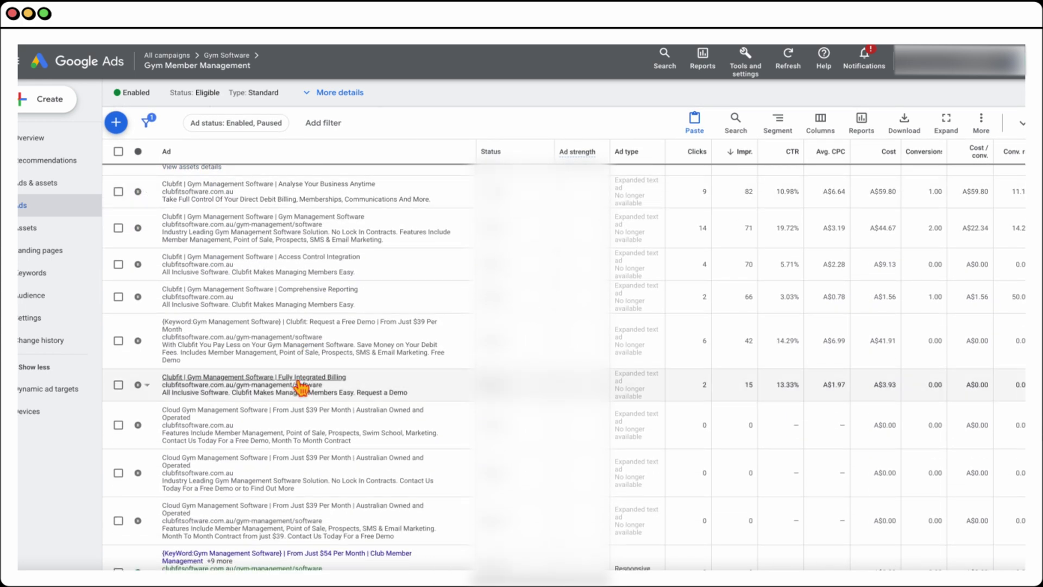
pyautogui.scroll(6, 299, 387)
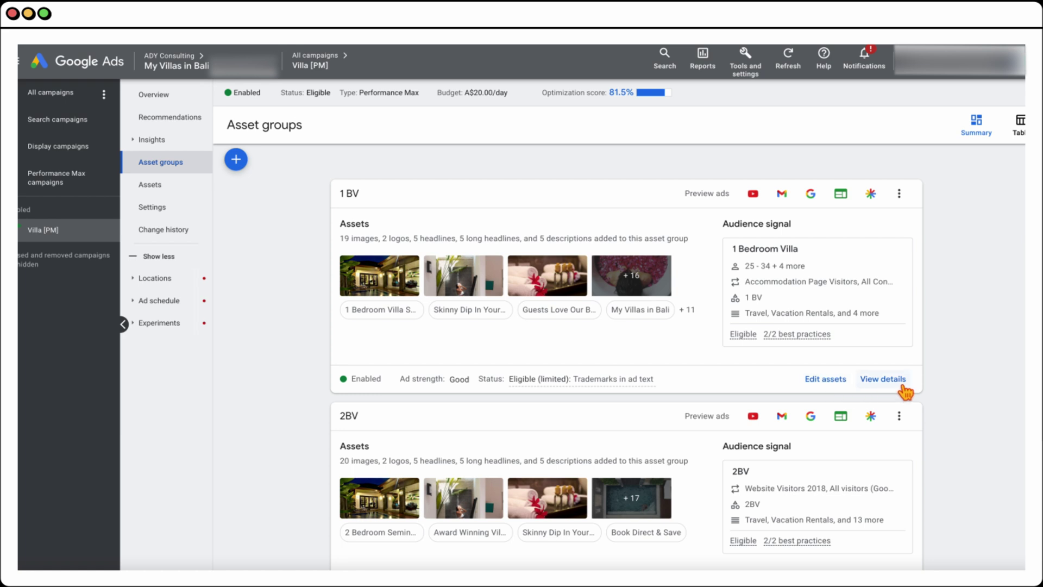
pyautogui.click(883, 380)
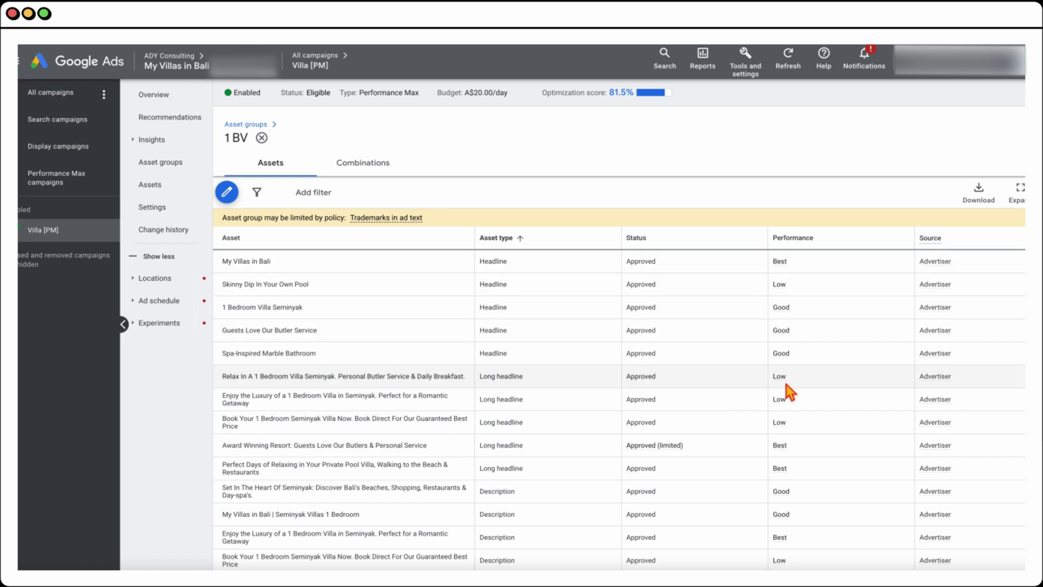
pyautogui.scroll(-1, 789, 390)
pyautogui.moveTo(795, 392)
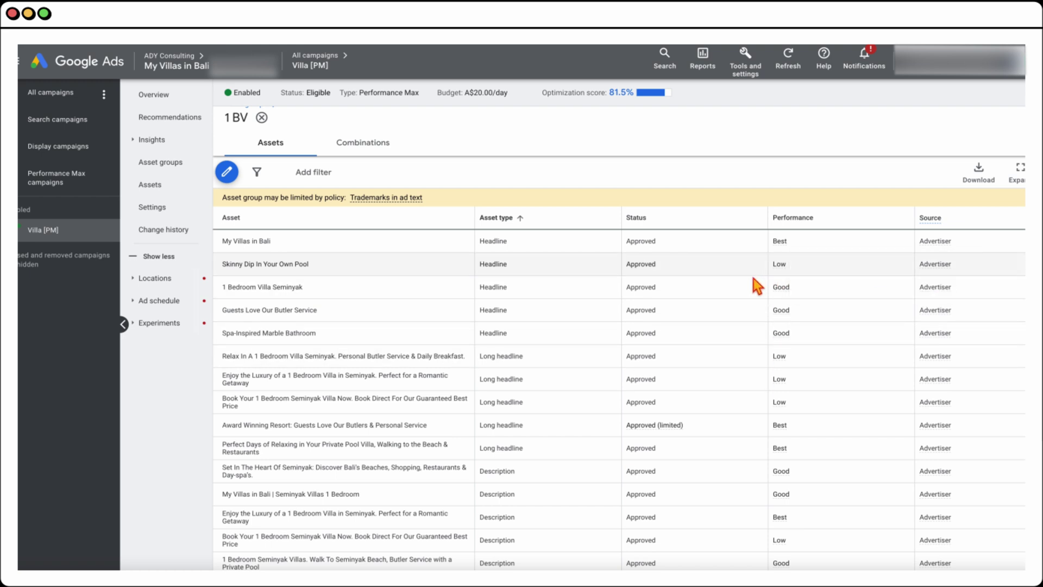
pyautogui.click(237, 184)
pyautogui.tripleClick(329, 307)
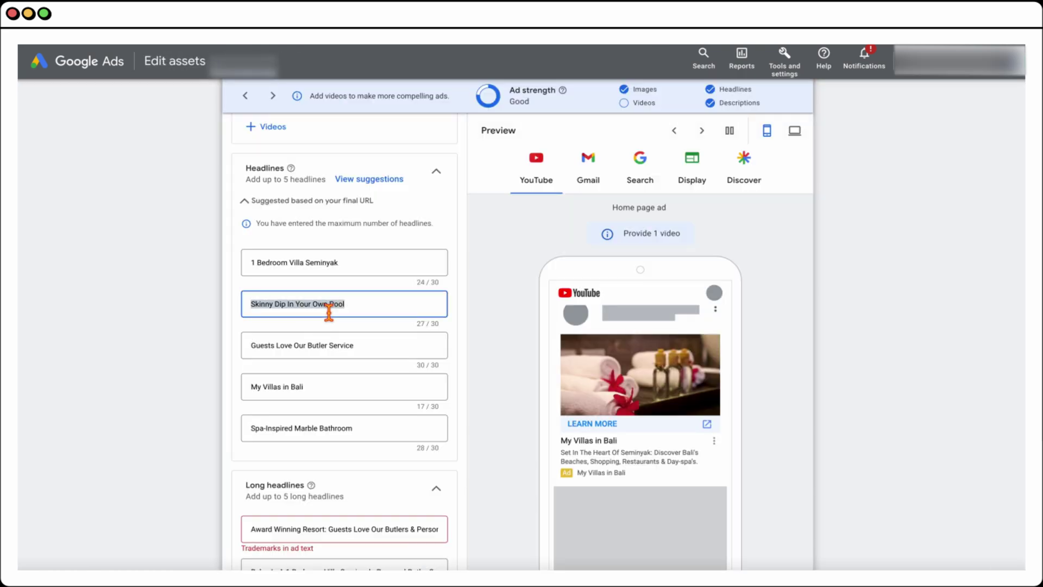
pyautogui.press('BackSpace')
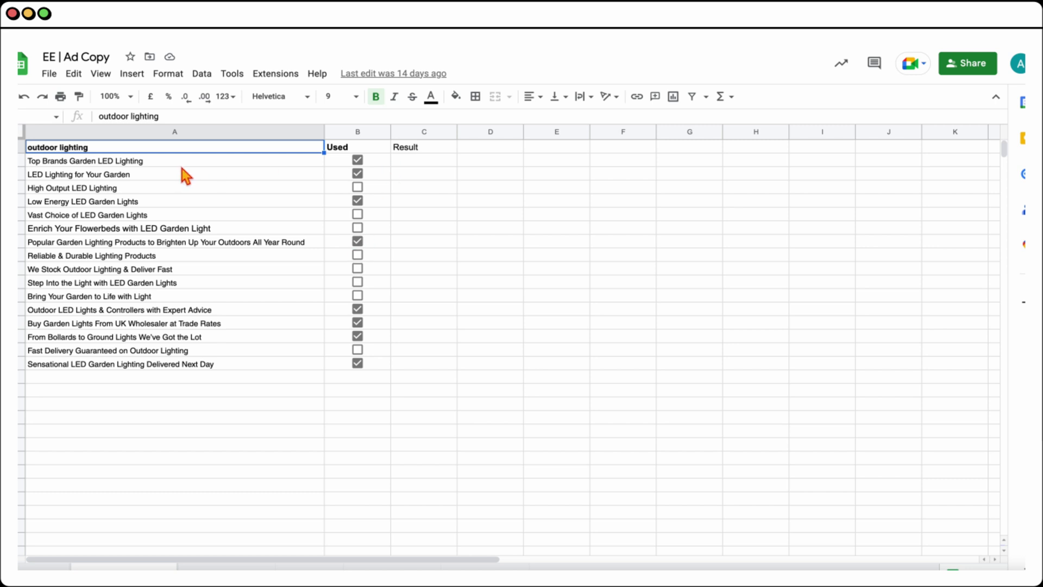
# Enter 'After 30 days we got a low score' in Result cell C2
pyautogui.click(423, 162)
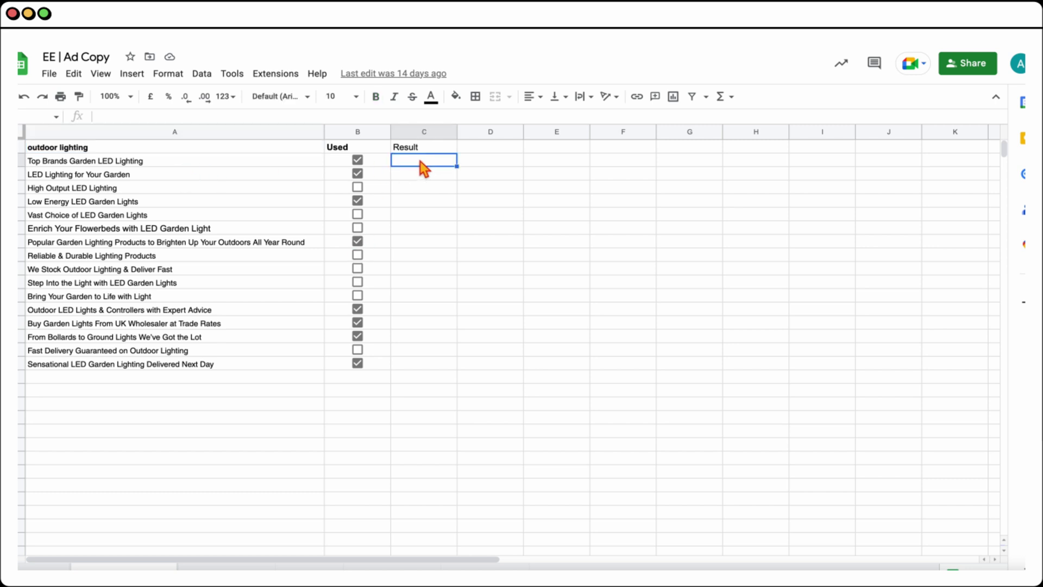
pyautogui.write('After 30 days we got a low score')
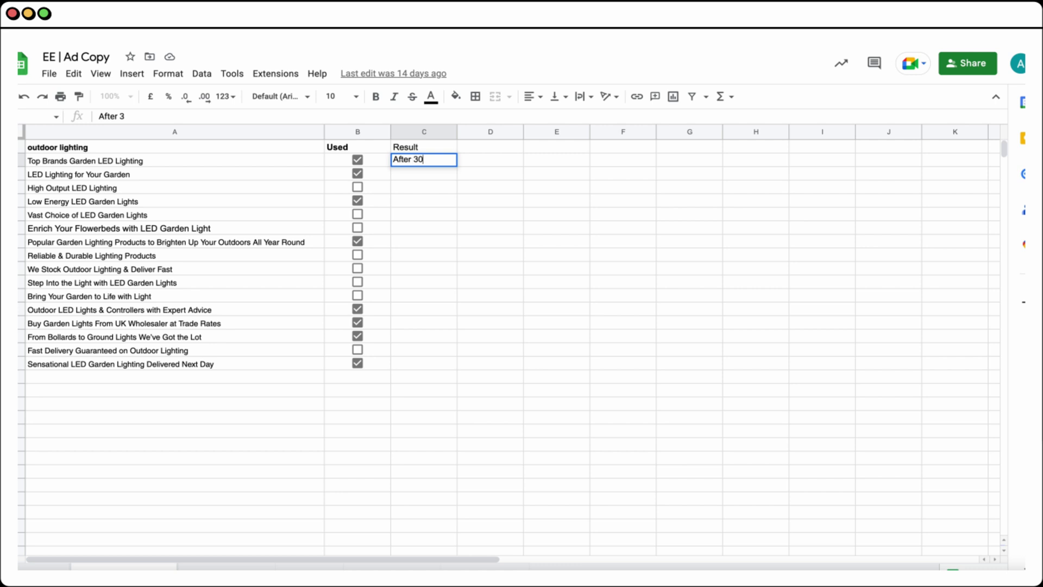
pyautogui.click(430, 201)
pyautogui.click(438, 162)
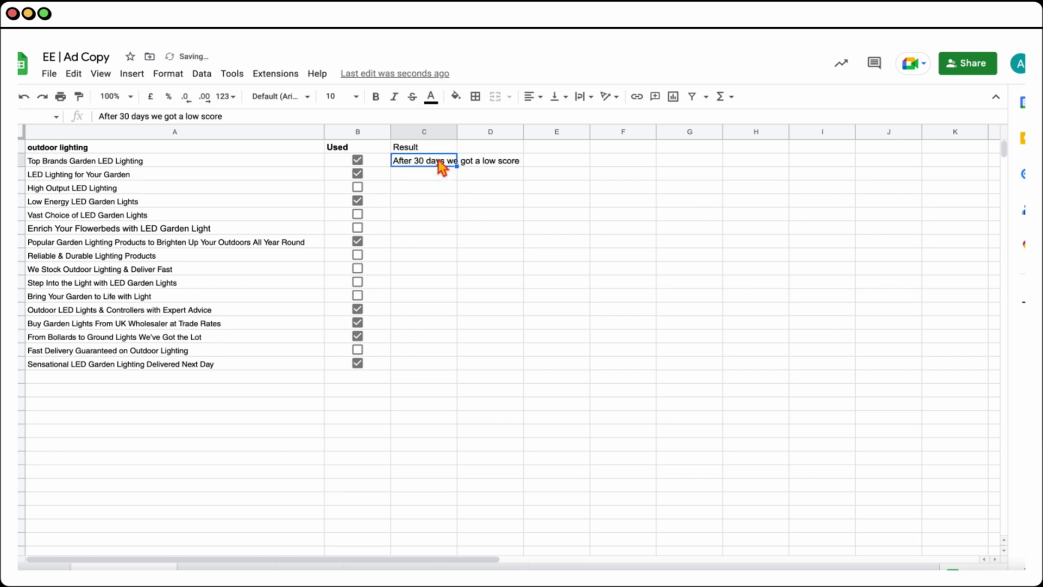
pyautogui.click(442, 230)
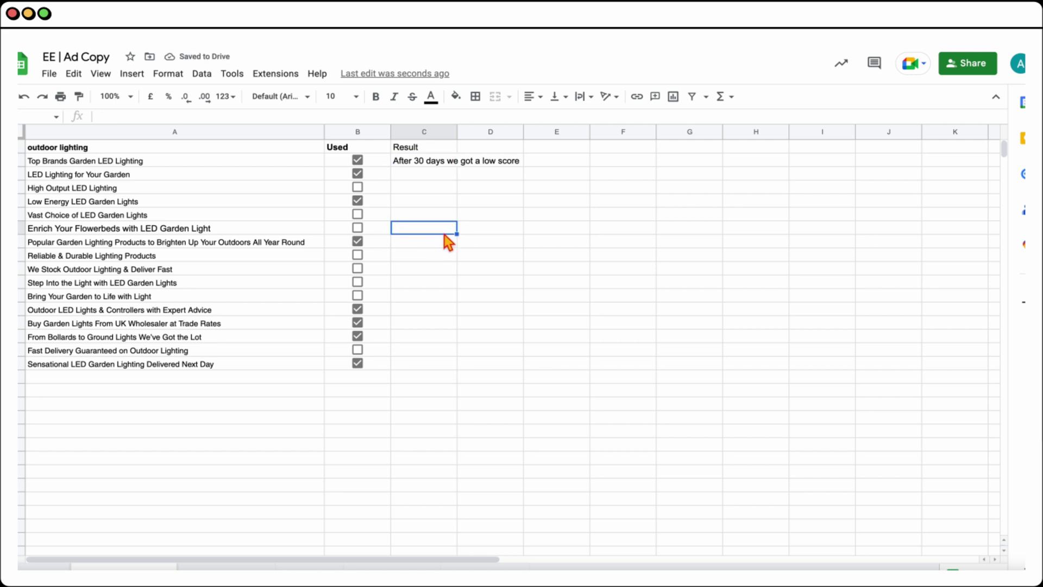